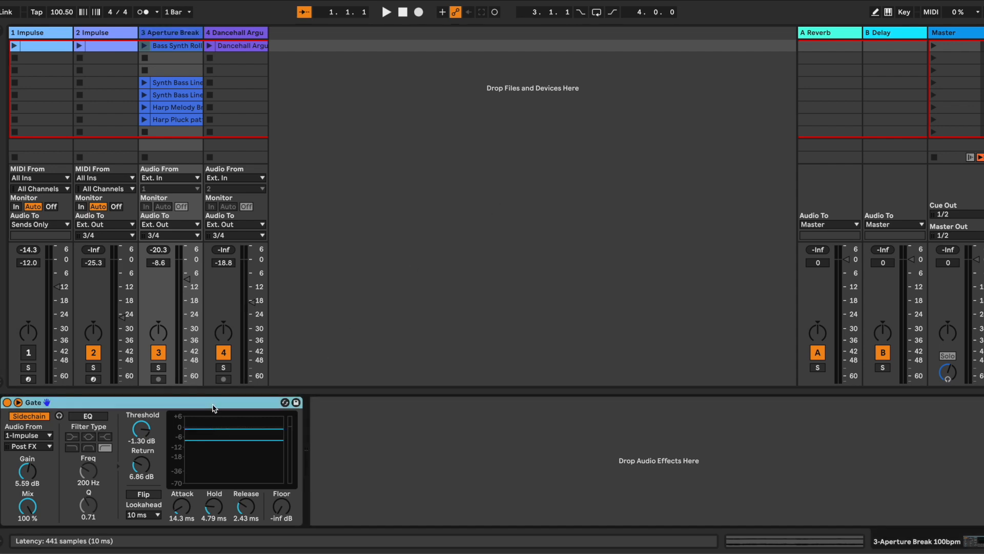
Inspect the Impulse device on track 1 and the kick note pattern in its first clip.
{"action": "left_click", "coordinate": [31, 34]}
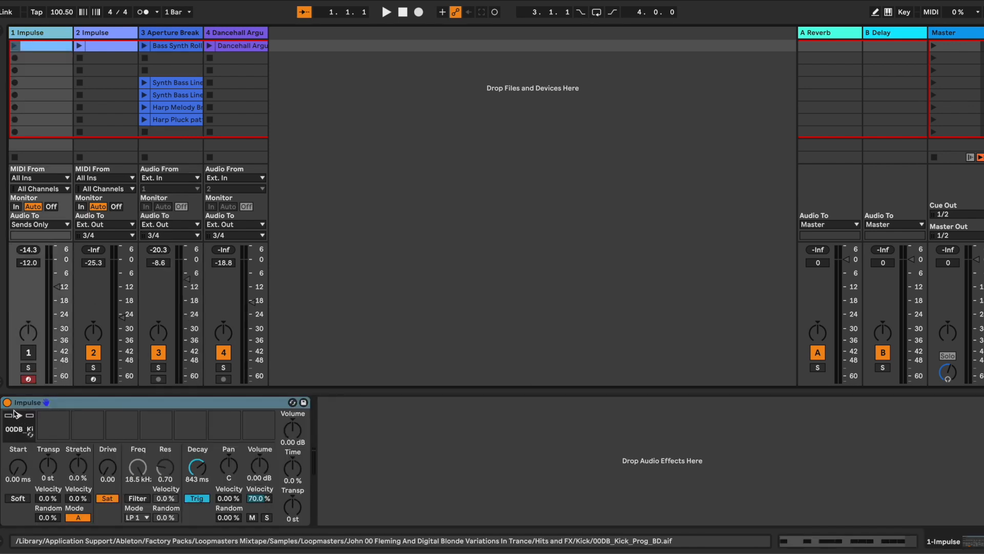
{"action": "double_click", "coordinate": [47, 46]}
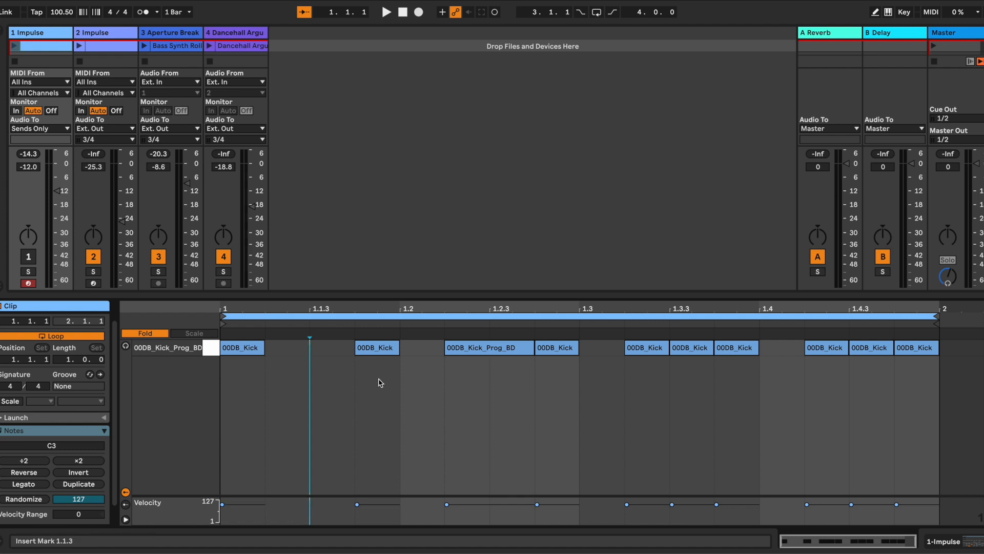
{"action": "left_click", "coordinate": [41, 35]}
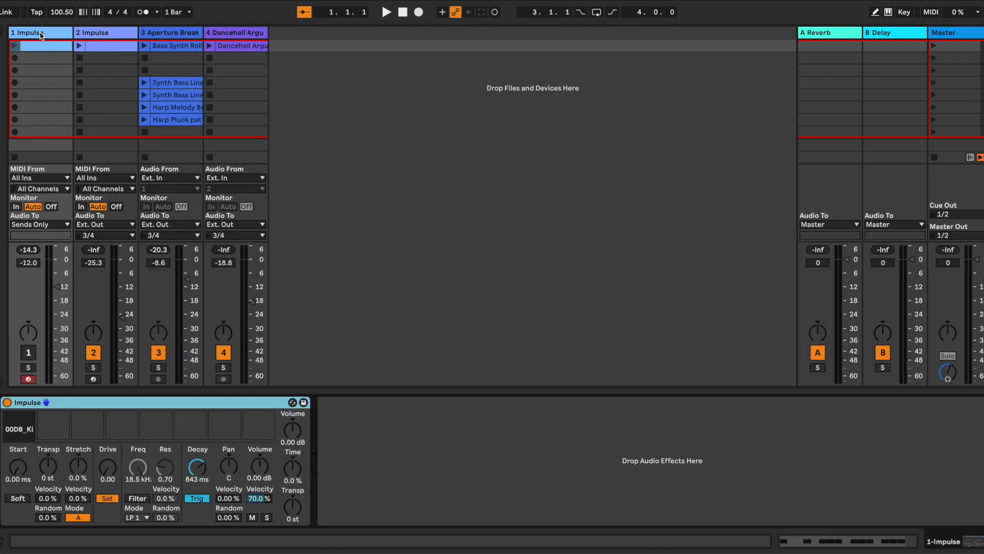
Play track 1's kick clip to view its sidechain signal in track 3's Gate, and stop playback.
{"action": "left_click", "coordinate": [15, 46]}
{"action": "left_click", "coordinate": [177, 34]}
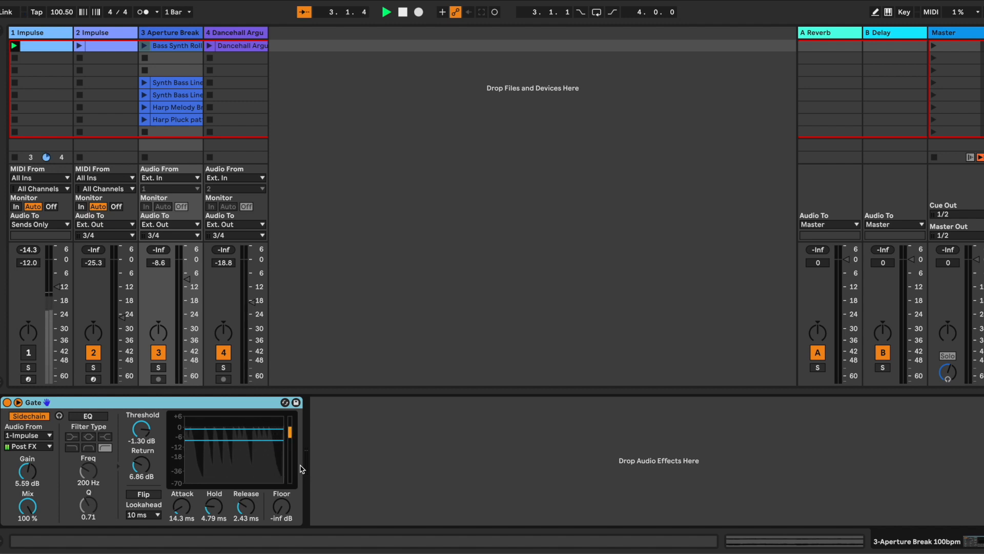
{"action": "key", "text": "space"}
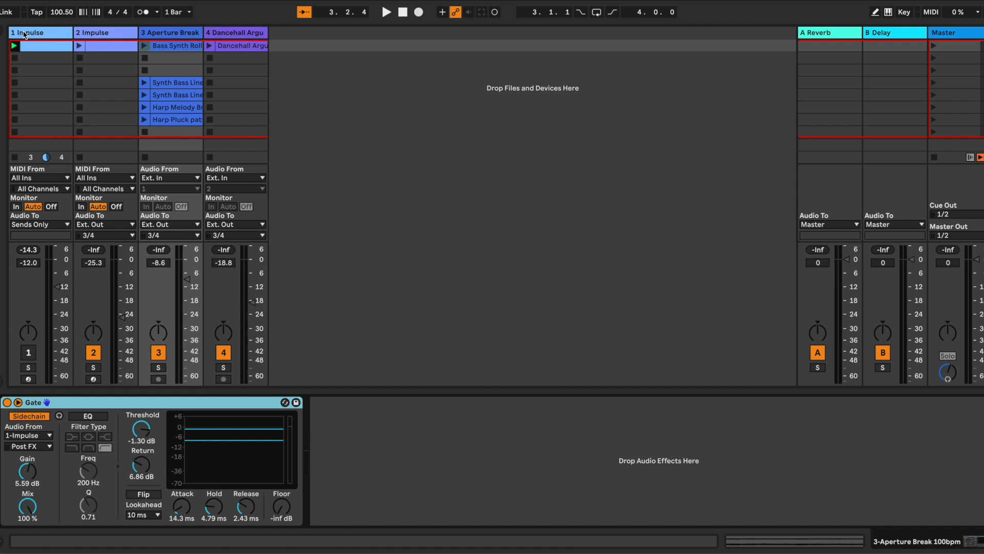
Launch the Bass Synth Roll clip on track 3 and set its Gate threshold to -0.98 dB.
{"action": "left_click", "coordinate": [25, 35]}
{"action": "left_click", "coordinate": [144, 46]}
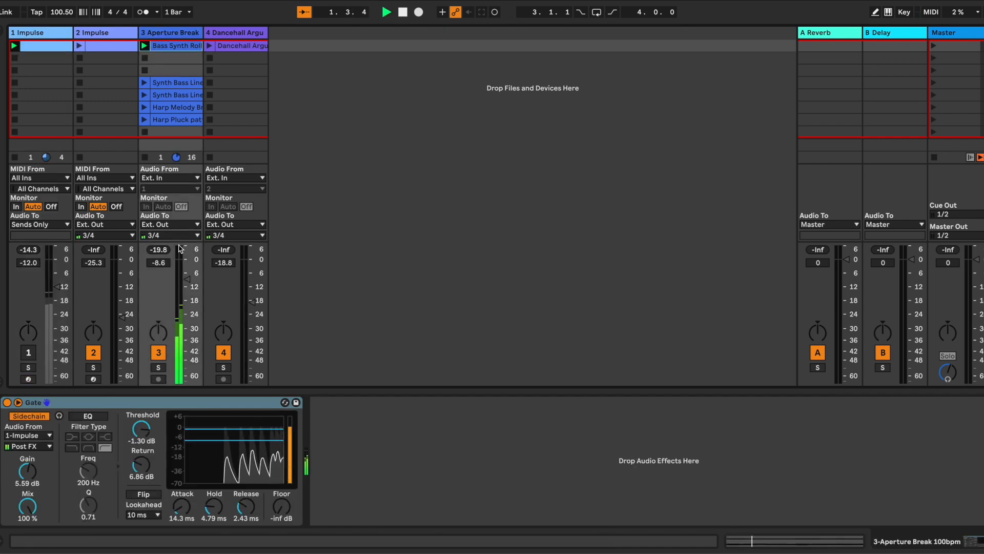
{"action": "left_click_drag", "start_coordinate": [142, 428], "coordinate": [141, 426]}
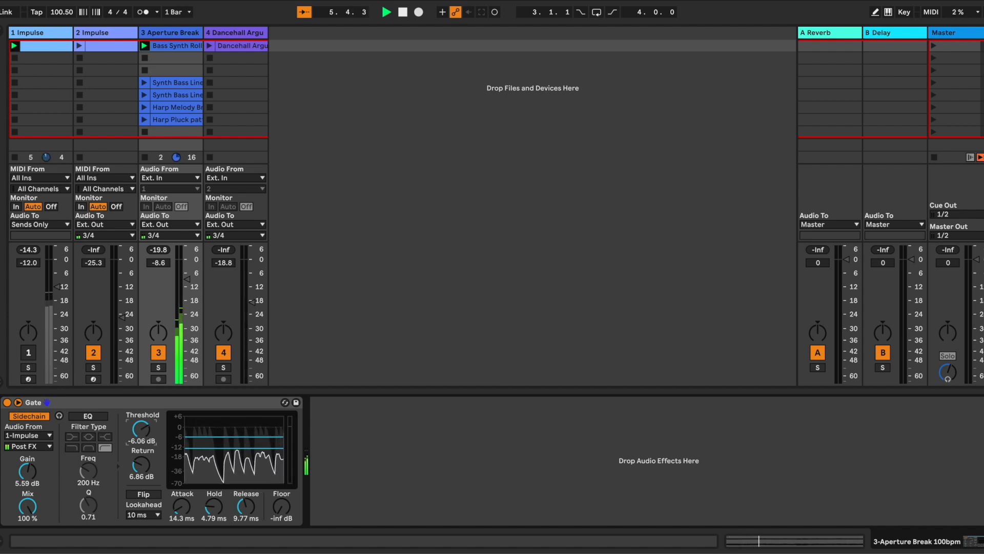
{"action": "left_click_drag", "start_coordinate": [141, 429], "coordinate": [141, 413]}
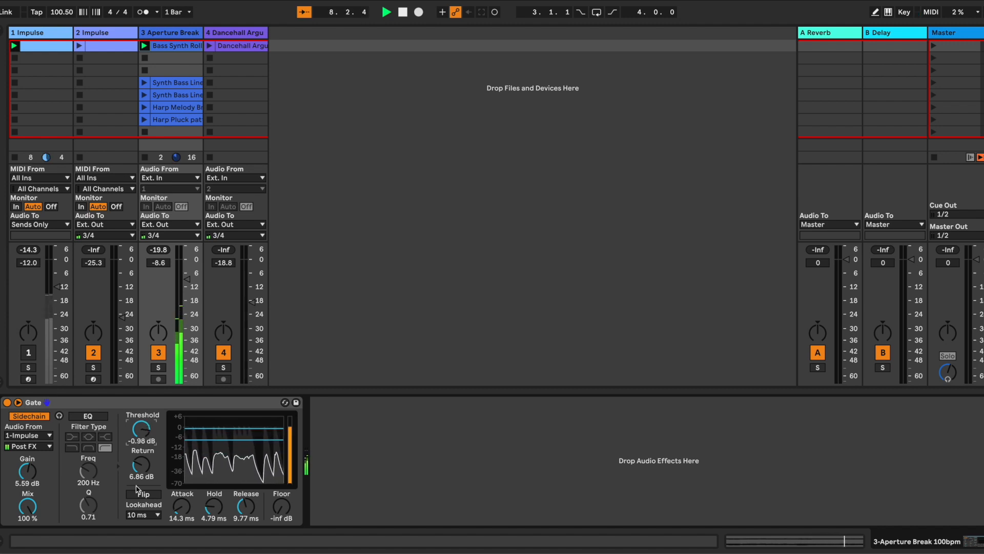
Bypass and re-enable the Gate on track 3 to compare the bass with and without it.
{"action": "left_click", "coordinate": [7, 403]}
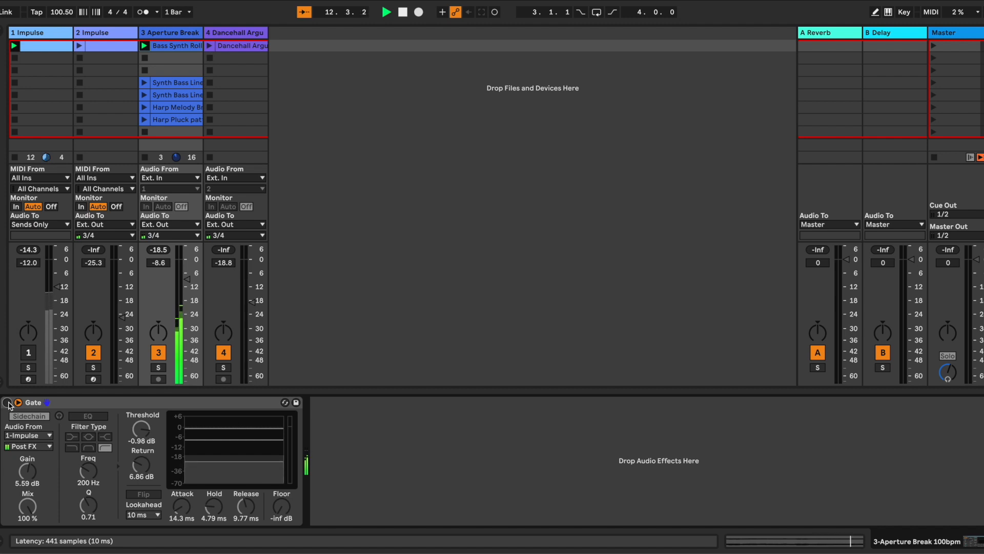
{"action": "left_click", "coordinate": [7, 403]}
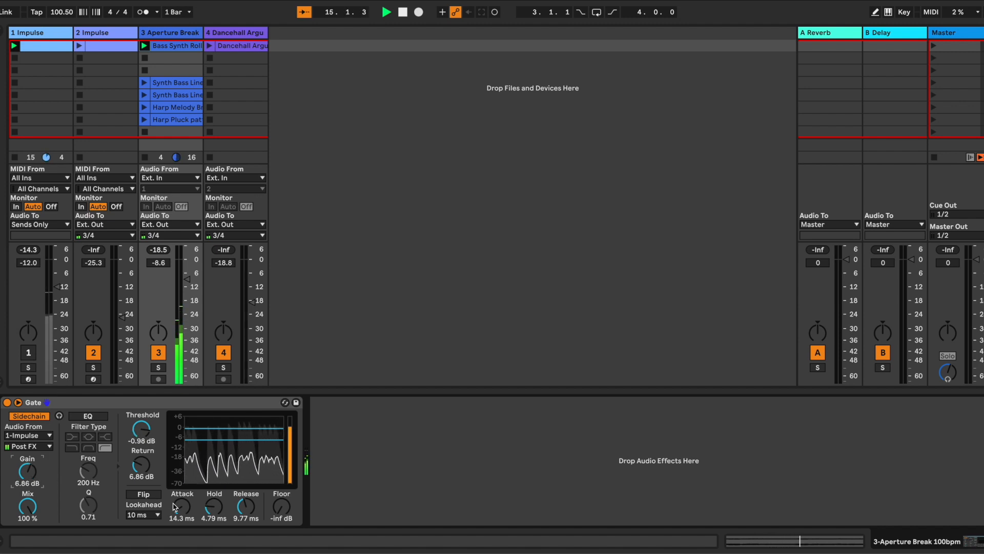
Set the Gate's attack to 13.1 ms, hold to 6.41 ms, release to 11.5 ms, return to 4.38 dB and threshold to -2.89 dB.
{"action": "left_click_drag", "start_coordinate": [182, 506], "coordinate": [182, 528]}
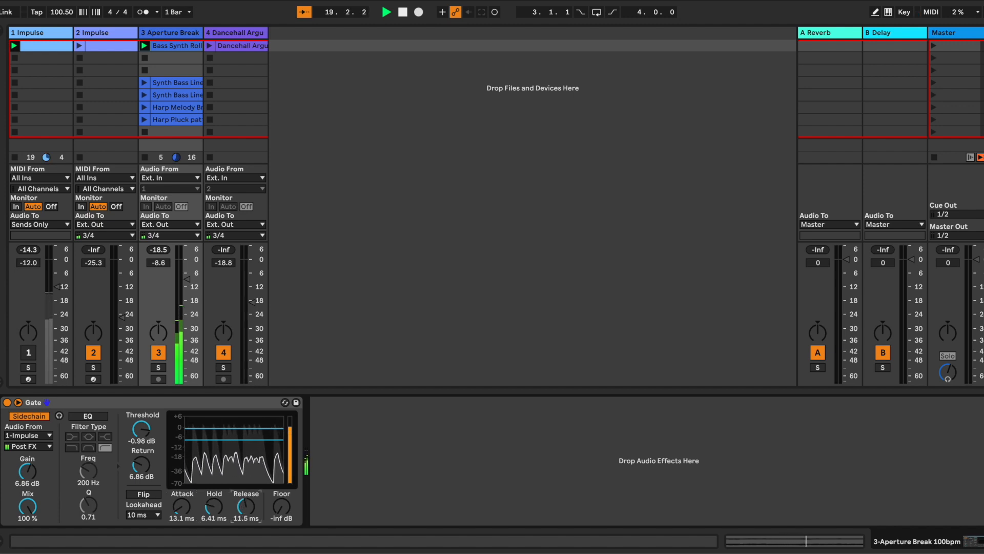
{"action": "left_click", "coordinate": [145, 472]}
{"action": "left_click_drag", "start_coordinate": [141, 464], "coordinate": [142, 442]}
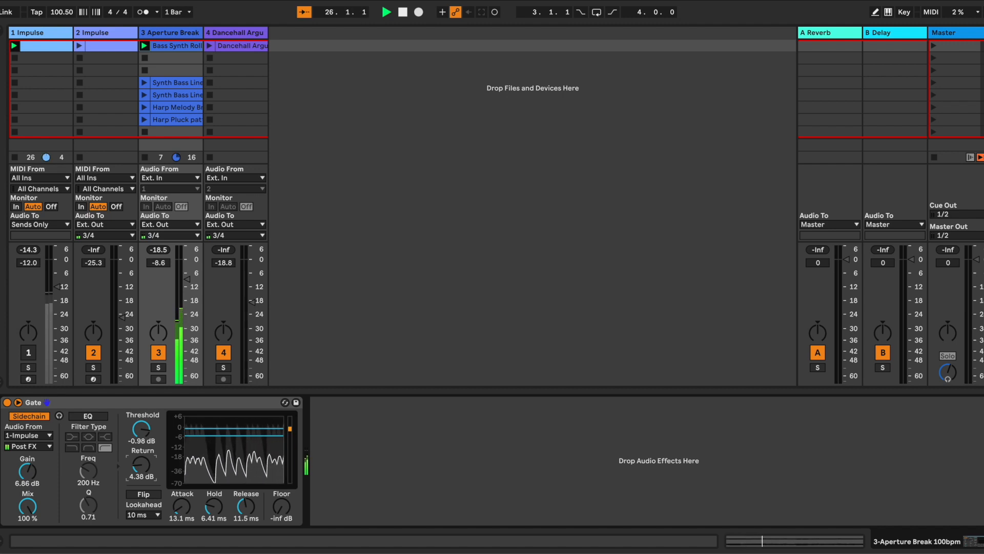
{"action": "left_click_drag", "start_coordinate": [141, 429], "coordinate": [141, 432]}
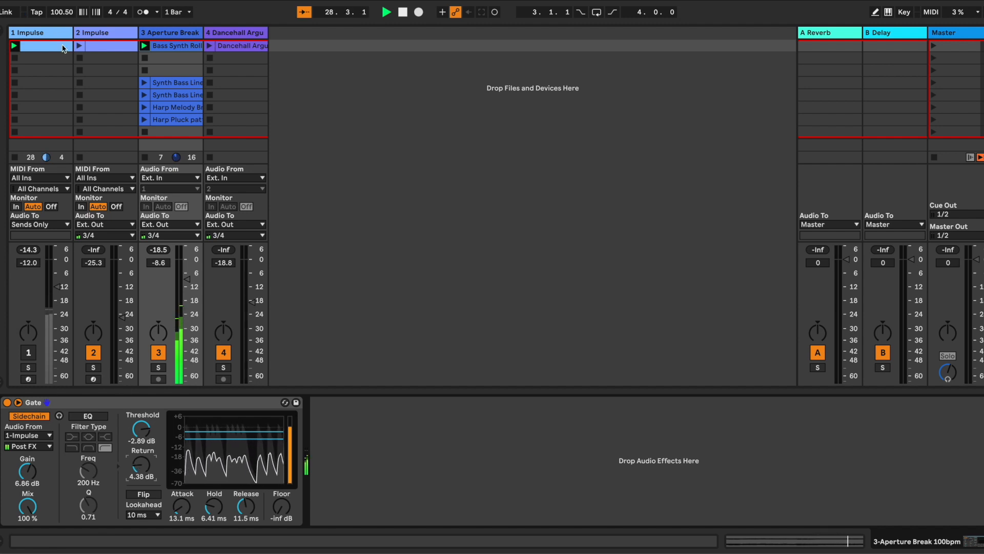
Launch the first clips on tracks 2 and 4, and bring the Gate on track 3 back into view.
{"action": "left_click", "coordinate": [88, 36]}
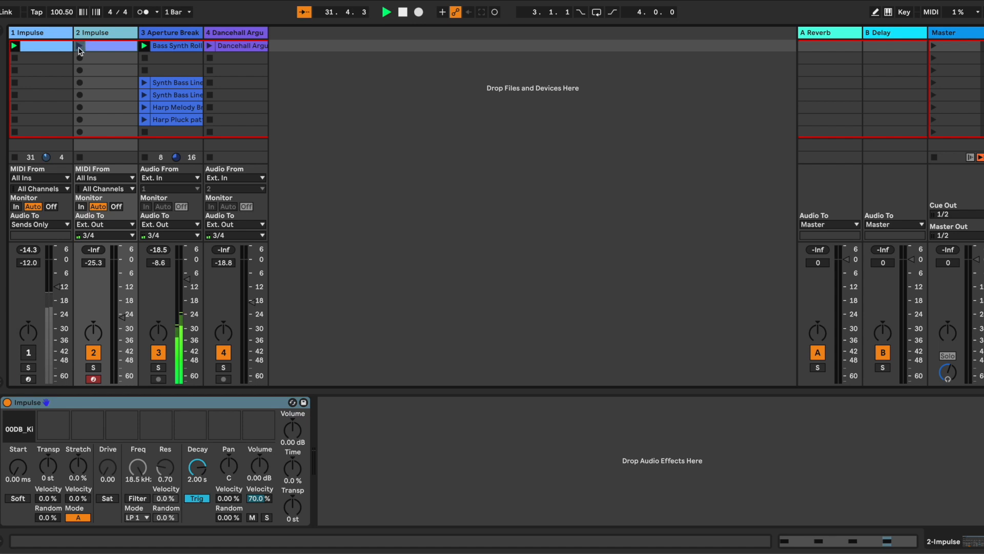
{"action": "left_click", "coordinate": [79, 46]}
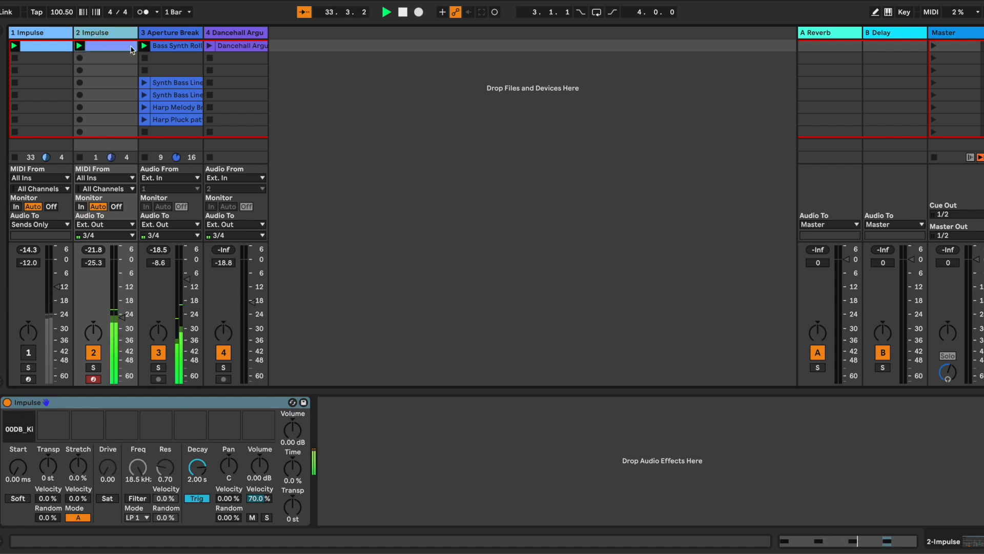
{"action": "left_click", "coordinate": [234, 36]}
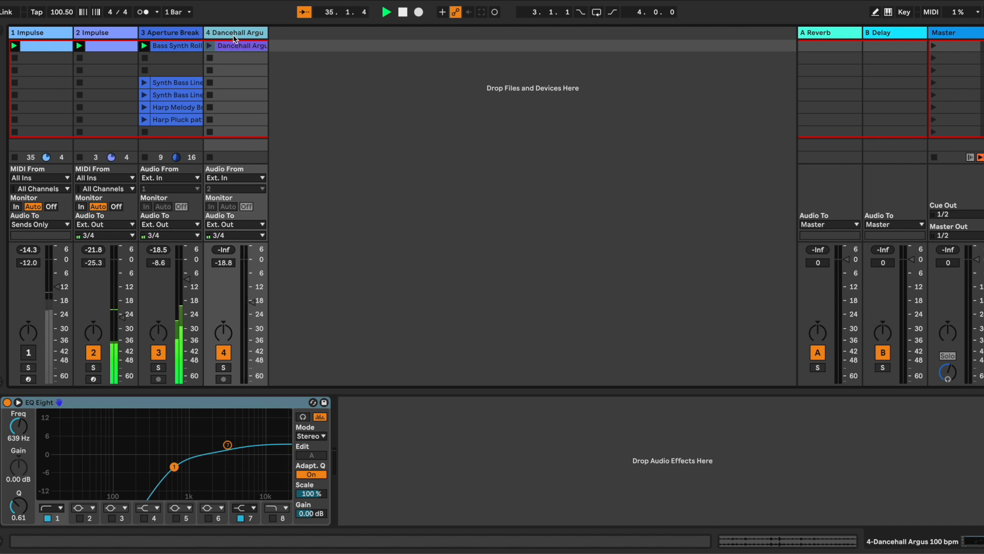
{"action": "left_click", "coordinate": [209, 47]}
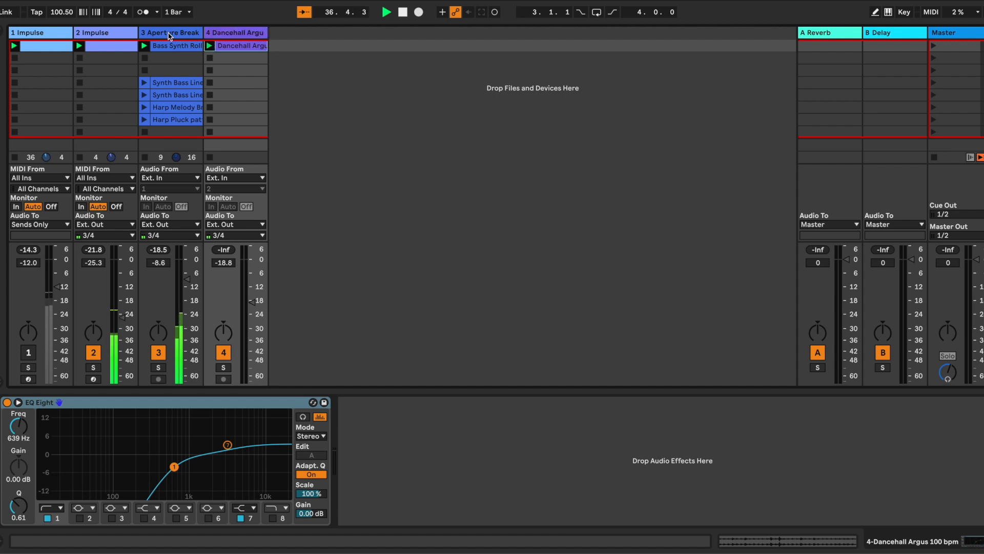
{"action": "left_click", "coordinate": [170, 34]}
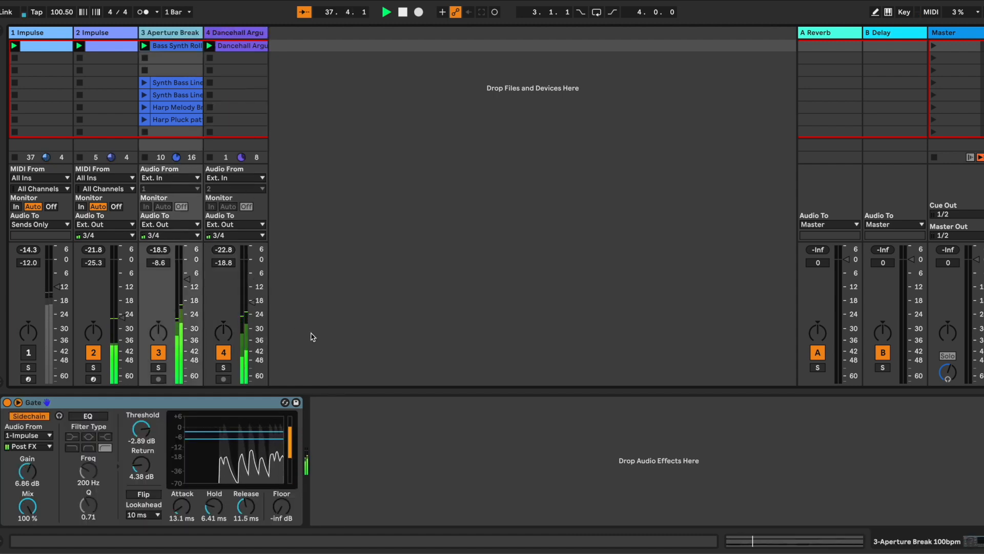
In track 1's kick clip, move the first note to 1.1.3 and delete the last note at 1.4.4.
{"action": "double_click", "coordinate": [70, 46]}
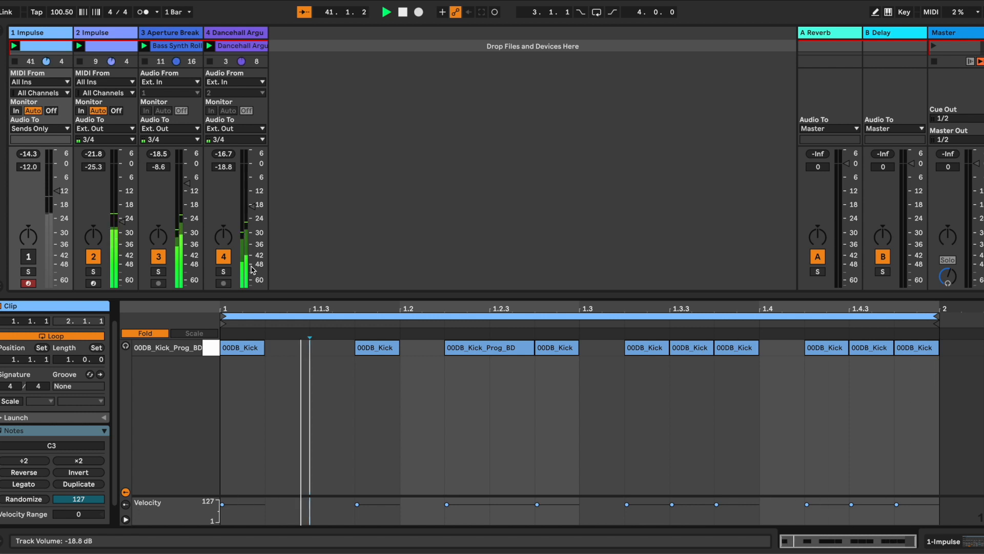
{"action": "left_click_drag", "start_coordinate": [254, 353], "coordinate": [330, 352]}
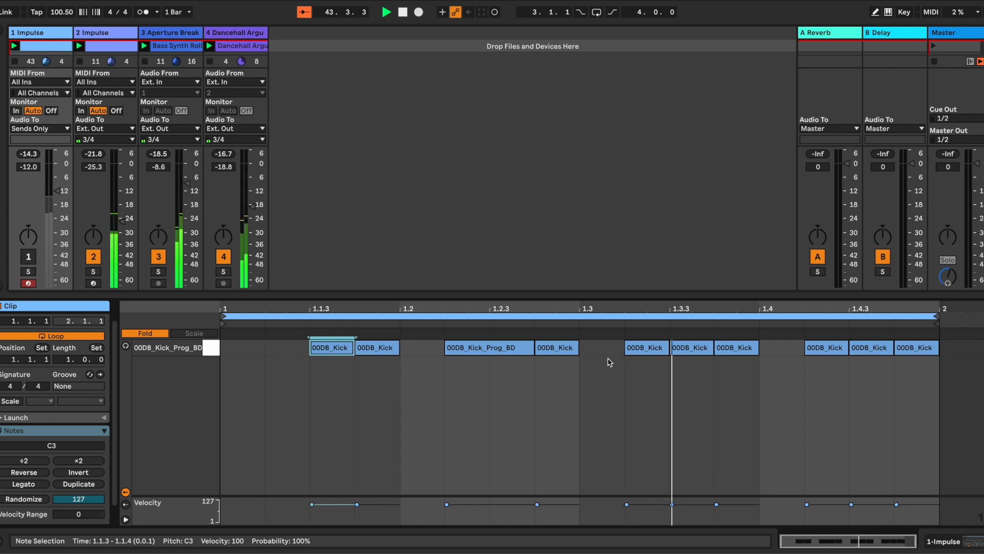
{"action": "left_click", "coordinate": [918, 349]}
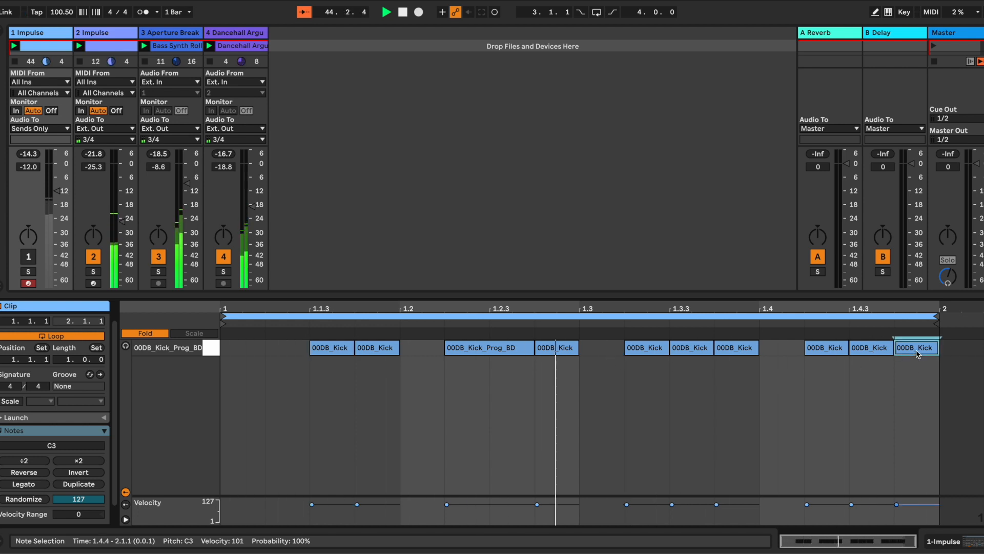
{"action": "key", "text": "Delete"}
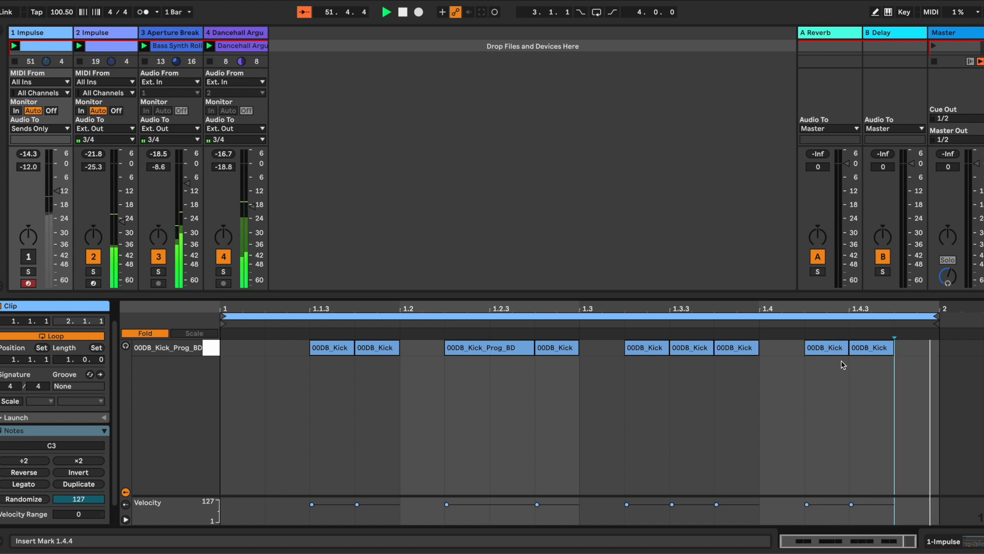
Shorten the kick clip's loop to one beat (0.1.0) and shift its start marker in sixteenth steps to 1.1.4.
{"action": "left_click_drag", "start_coordinate": [936, 316], "coordinate": [399, 368]}
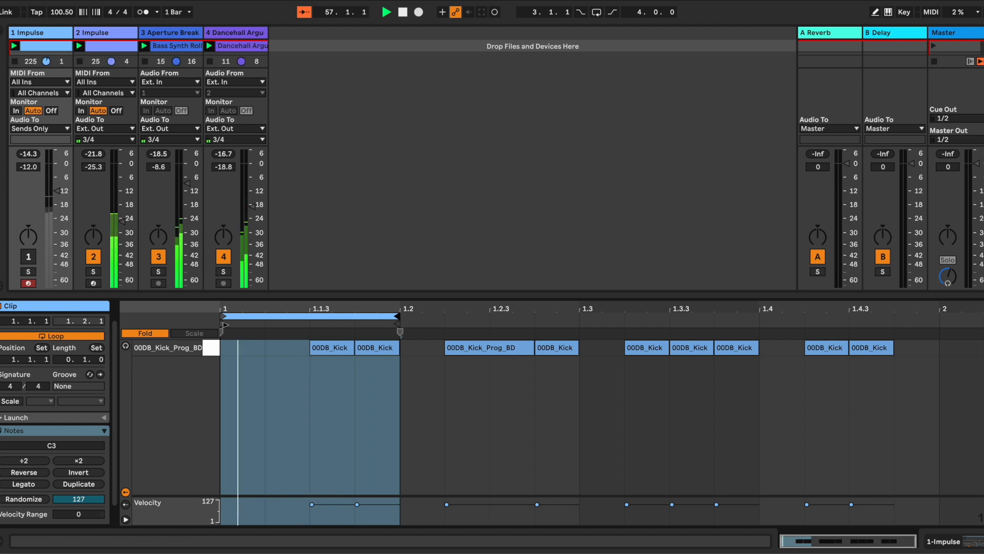
{"action": "left_click_drag", "start_coordinate": [224, 324], "coordinate": [266, 325]}
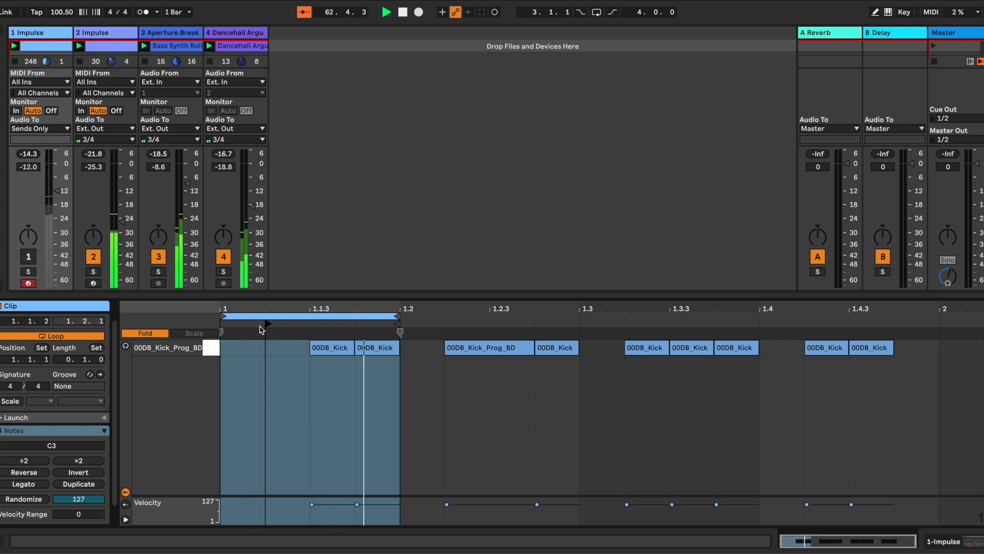
{"action": "left_click_drag", "start_coordinate": [266, 323], "coordinate": [307, 328]}
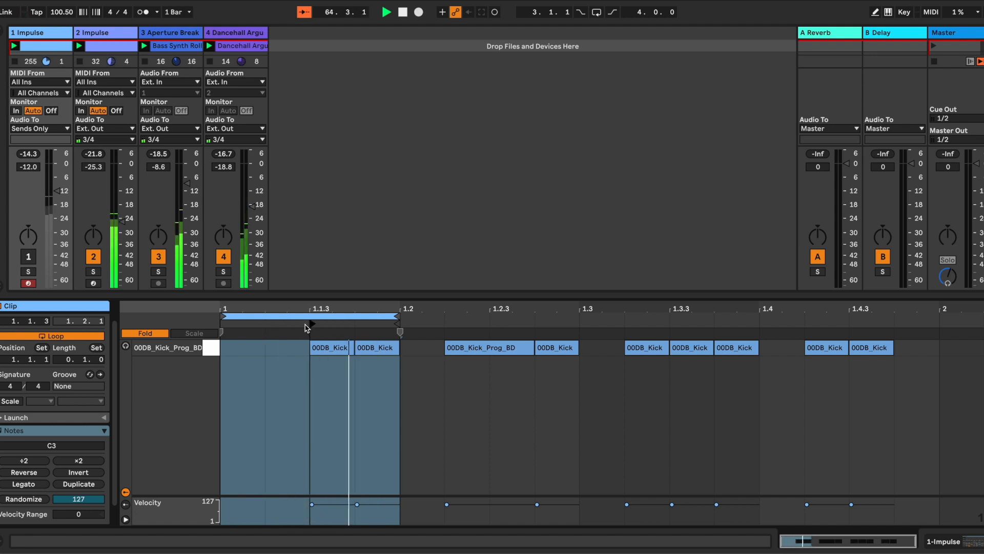
{"action": "left_click_drag", "start_coordinate": [306, 328], "coordinate": [356, 328]}
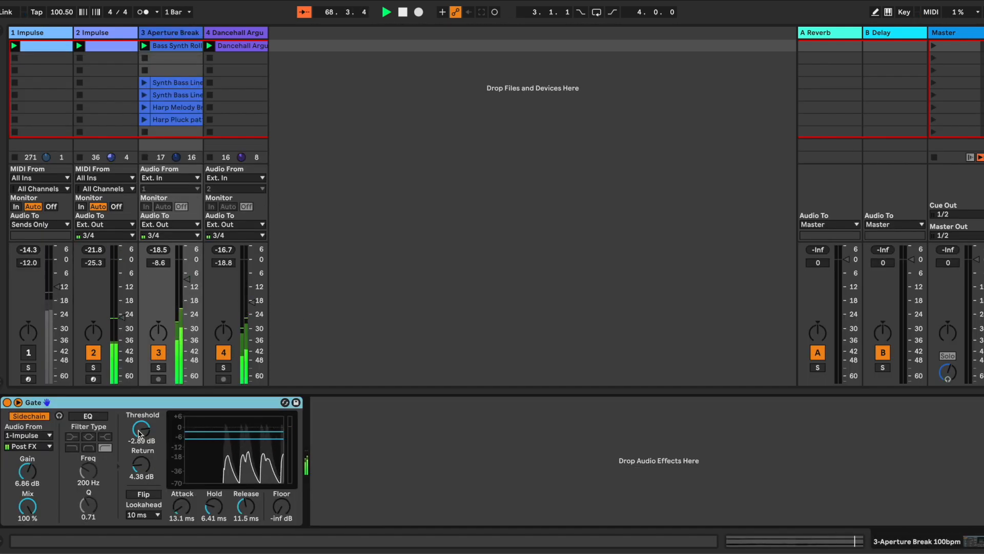
Raise the track 3 Gate's threshold to 0.61 dB and view the waveform of the playing bass clip.
{"action": "left_click_drag", "start_coordinate": [140, 433], "coordinate": [140, 430]}
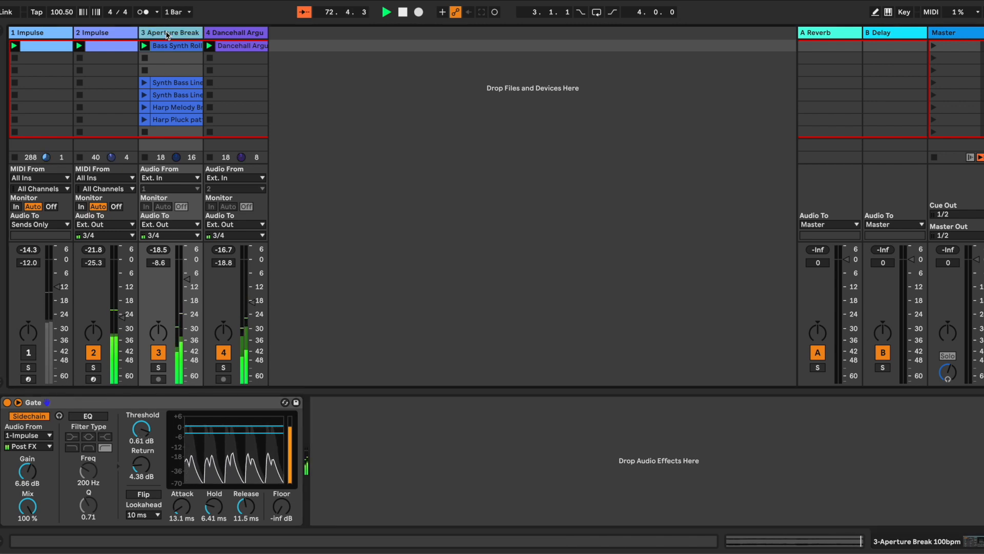
{"action": "double_click", "coordinate": [171, 46]}
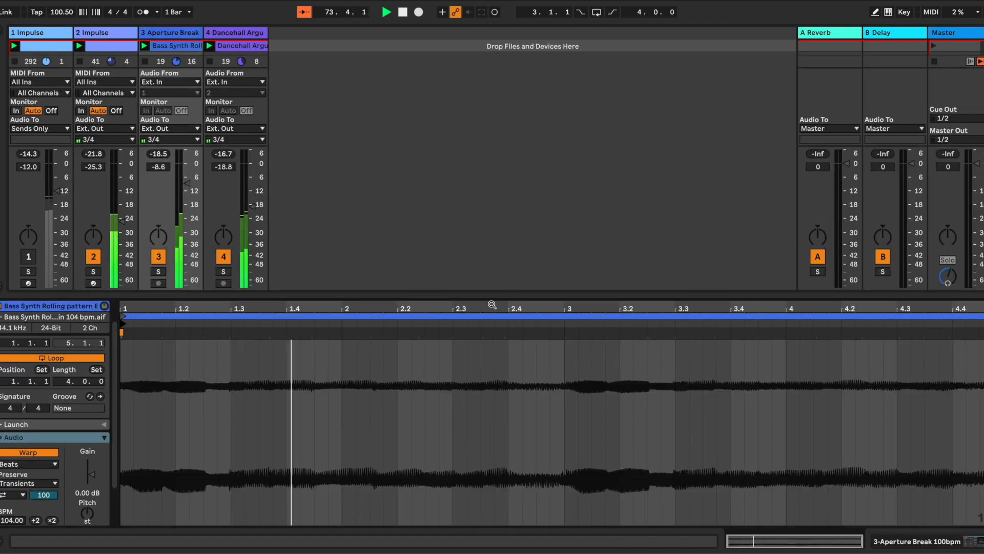
Return the kick clip's start marker to 1.1.1 and move the one-beat loop to 1.2.1.
{"action": "left_click", "coordinate": [50, 47]}
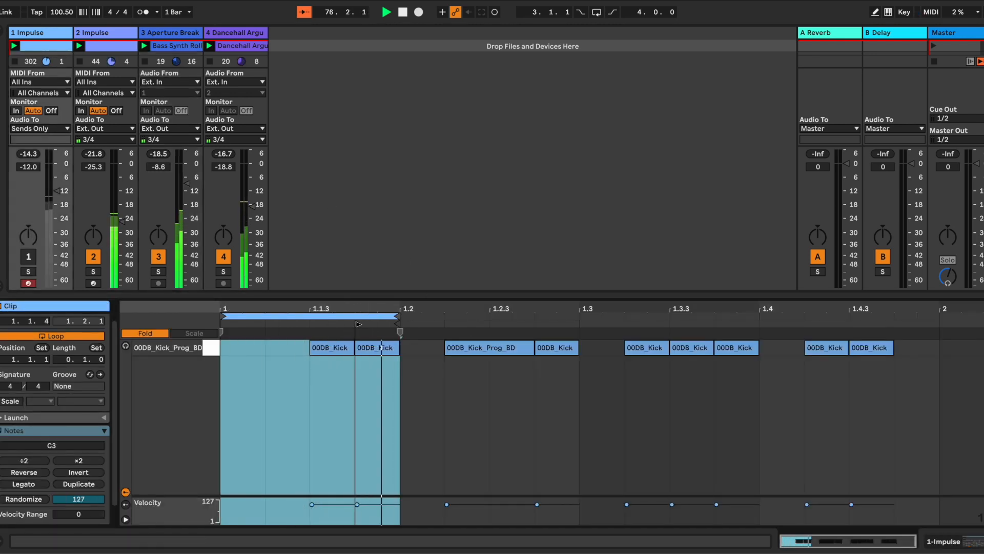
{"action": "left_click_drag", "start_coordinate": [358, 324], "coordinate": [224, 325]}
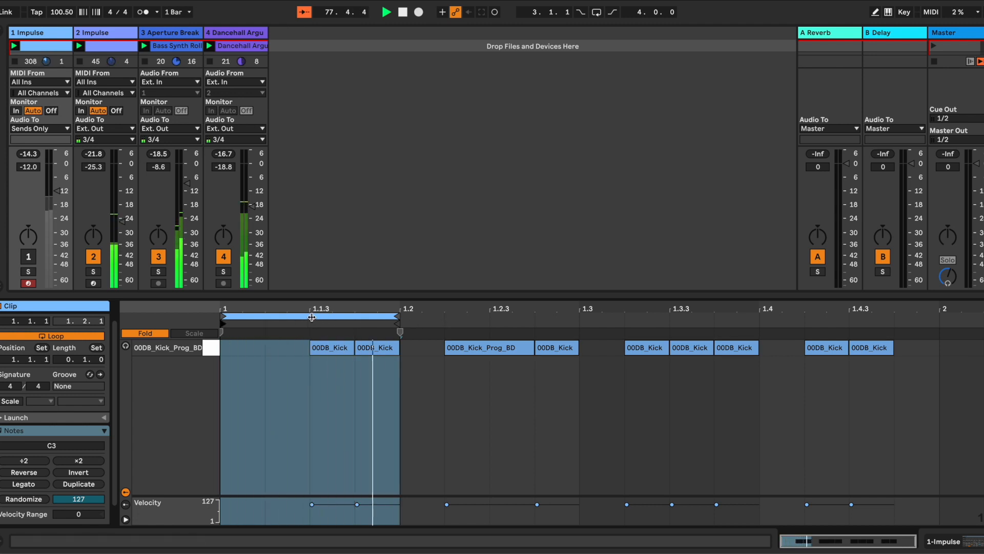
{"action": "left_click_drag", "start_coordinate": [312, 317], "coordinate": [477, 315]}
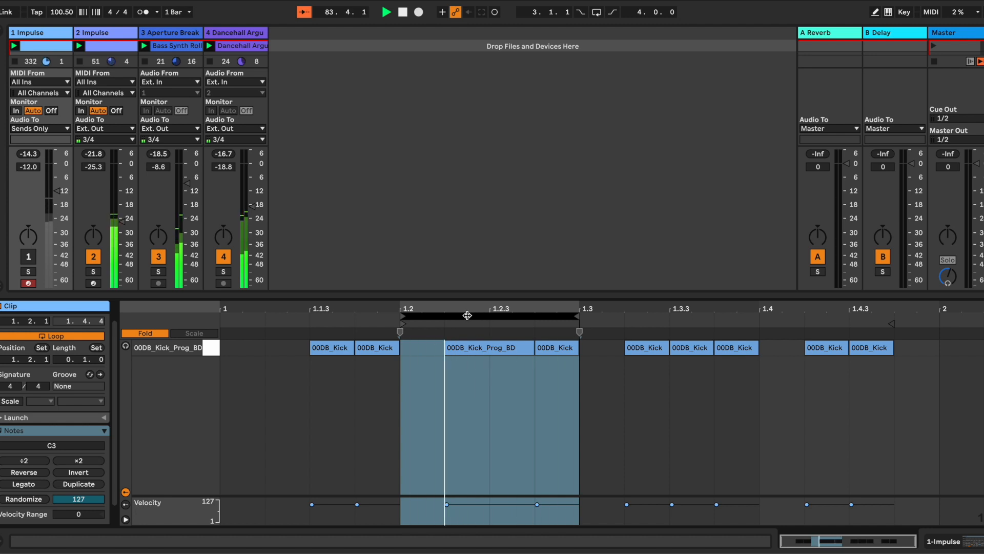
Shift the kick clip's start marker through 1.2.2 and 1.2.3 to 1.2.4.
{"action": "left_click", "coordinate": [405, 324]}
{"action": "left_click_drag", "start_coordinate": [405, 325], "coordinate": [446, 329]}
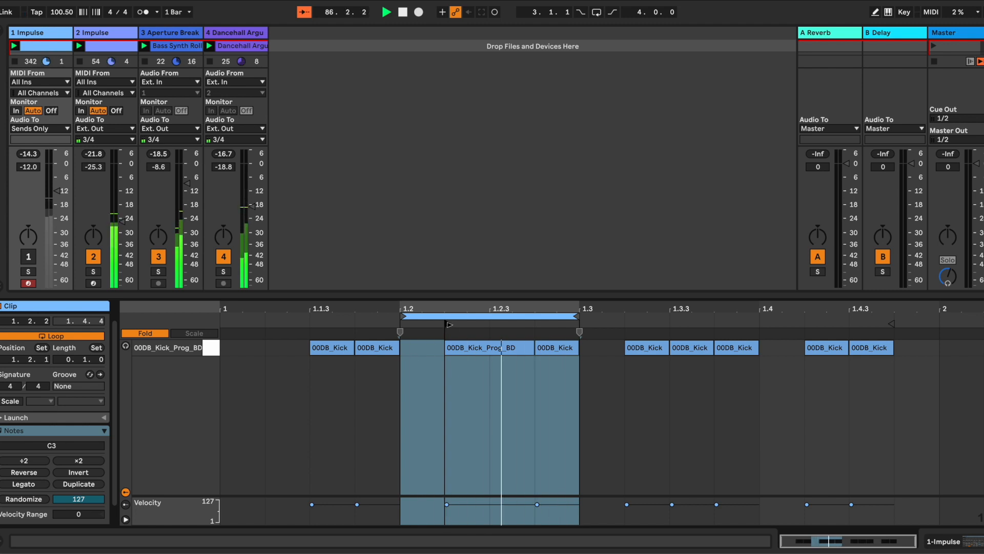
{"action": "left_click_drag", "start_coordinate": [450, 324], "coordinate": [492, 325]}
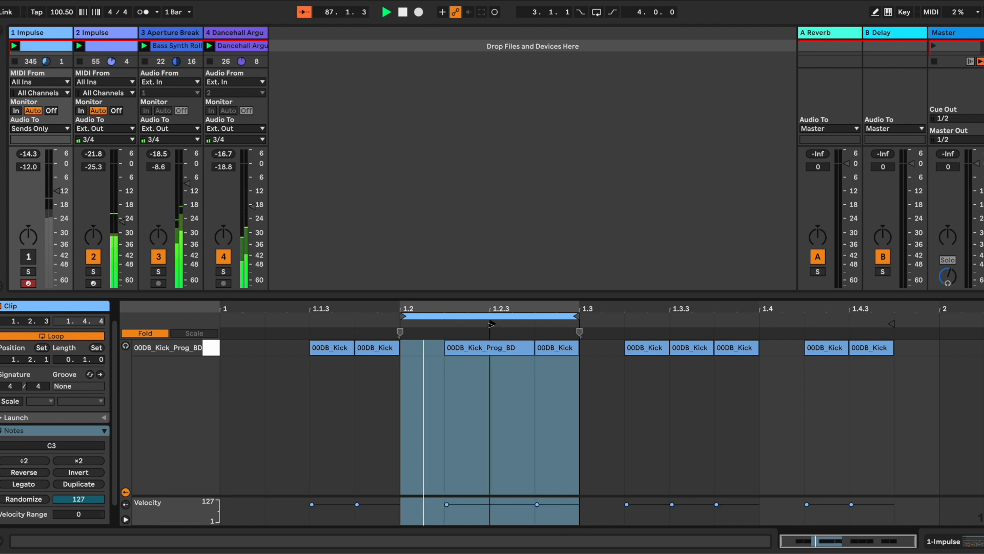
{"action": "left_click_drag", "start_coordinate": [494, 325], "coordinate": [536, 325]}
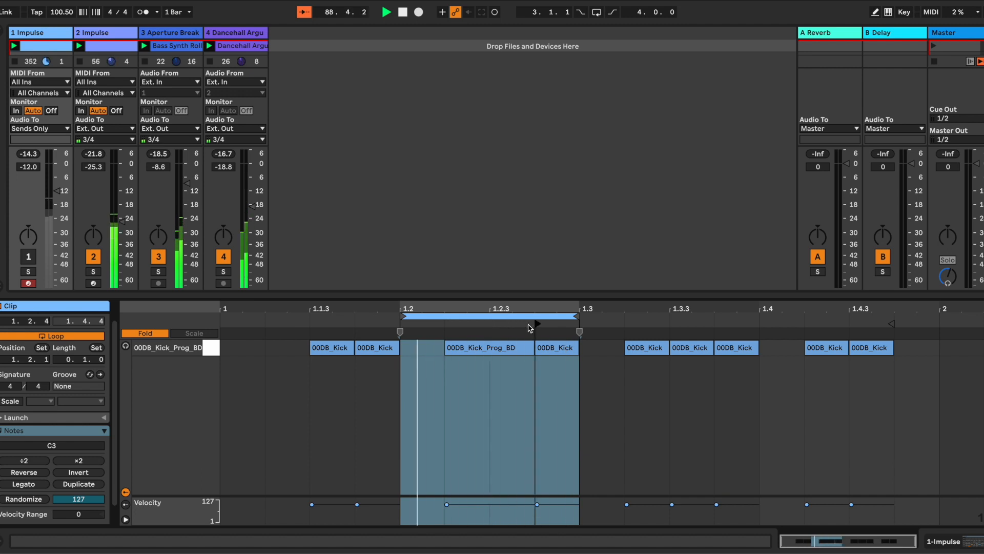
Move the kick clip's one-beat loop and its start marker to 1.3.1.
{"action": "mouse_move", "coordinate": [536, 325]}
{"action": "left_mouse_down"}
{"action": "mouse_move", "coordinate": [402, 325]}
{"action": "mouse_move", "coordinate": [607, 311]}
{"action": "left_mouse_up"}
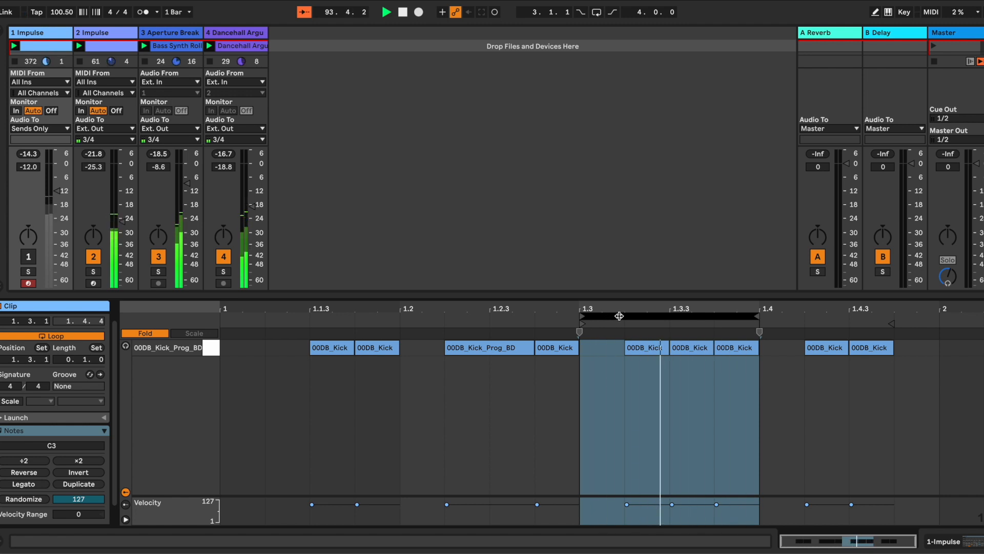
Move the kick clip's one-beat loop to 1.3.2 and shift its start marker through 1.4.1 and 1.3.2 to 1.3.3.
{"action": "left_click", "coordinate": [619, 316]}
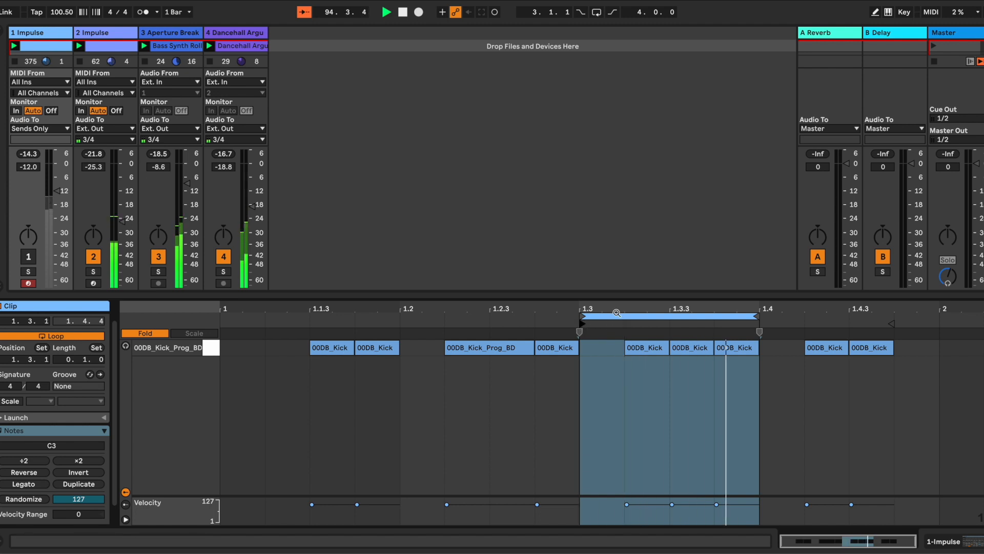
{"action": "left_click_drag", "start_coordinate": [629, 314], "coordinate": [639, 314]}
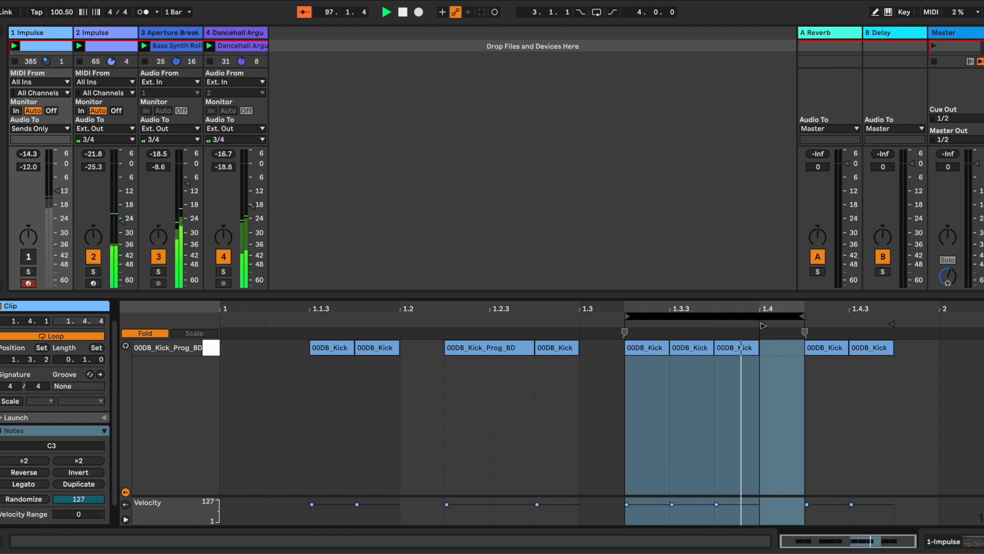
{"action": "left_click", "coordinate": [714, 316]}
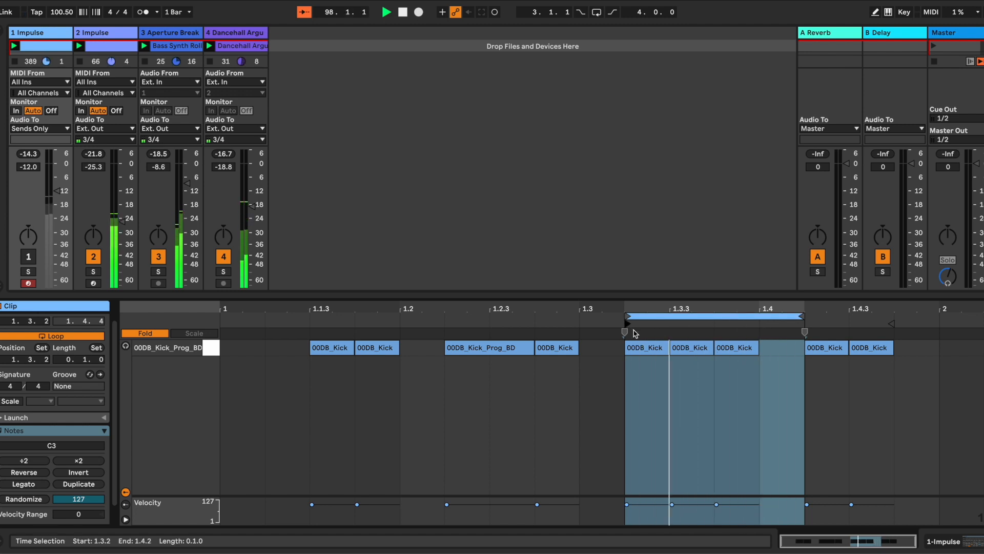
{"action": "left_click_drag", "start_coordinate": [628, 323], "coordinate": [671, 324]}
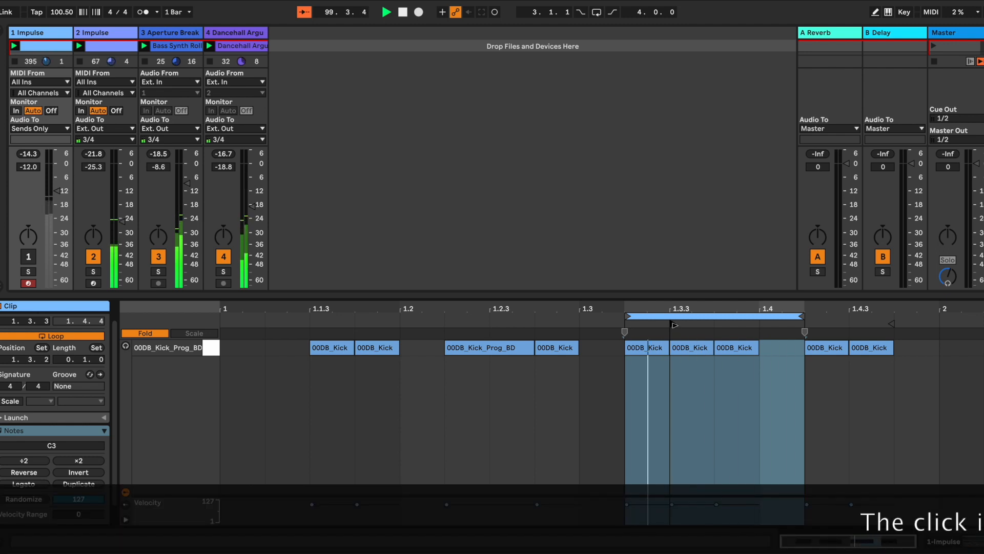
Move the kick clip's one-beat loop and its start marker to 1.4.1.
{"action": "left_click_drag", "start_coordinate": [649, 315], "coordinate": [788, 311]}
{"action": "left_click_drag", "start_coordinate": [853, 324], "coordinate": [763, 329]}
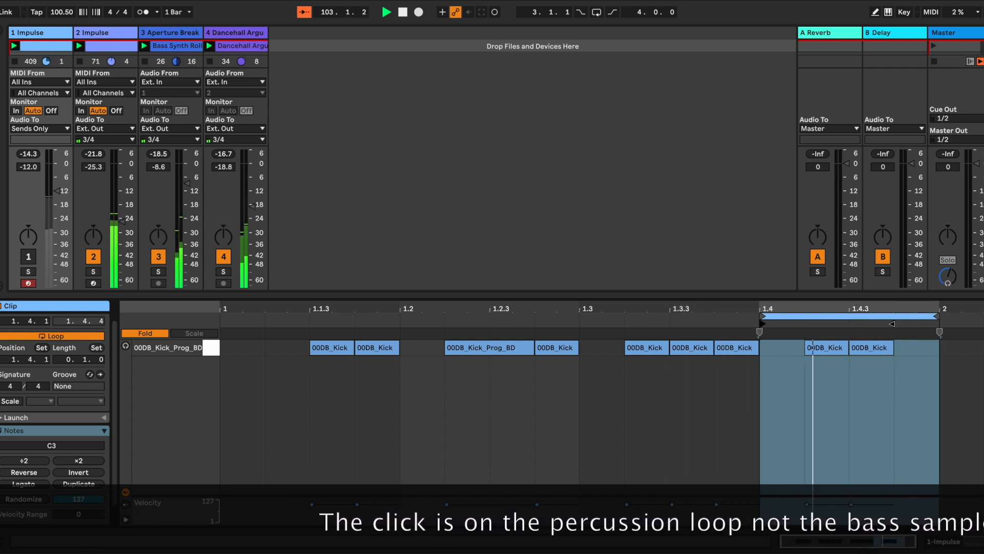
Move the kick clip's end marker to 2.1.1 and extend the loop back to 1.1.1 so it spans the full bar.
{"action": "left_click_drag", "start_coordinate": [893, 324], "coordinate": [937, 323]}
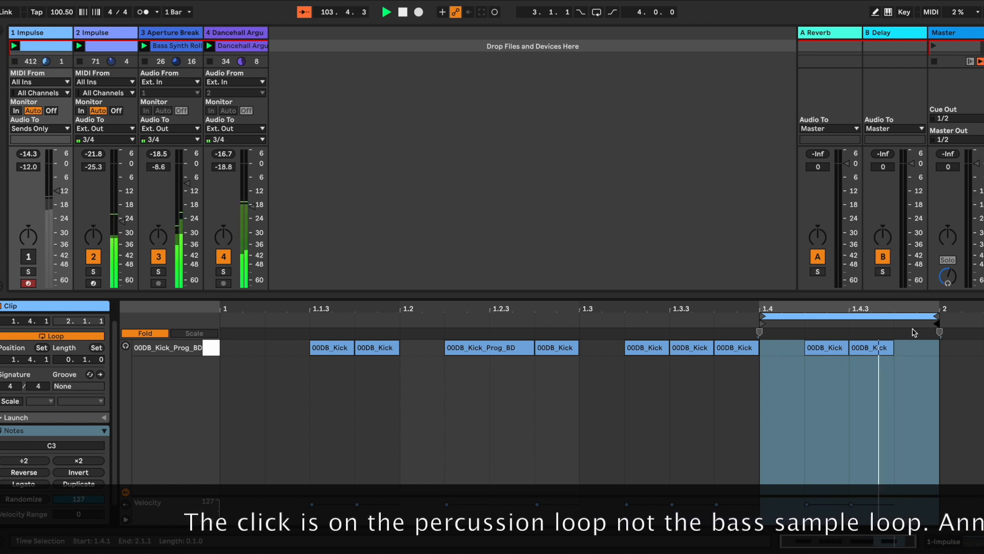
{"action": "left_click_drag", "start_coordinate": [762, 317], "coordinate": [230, 354]}
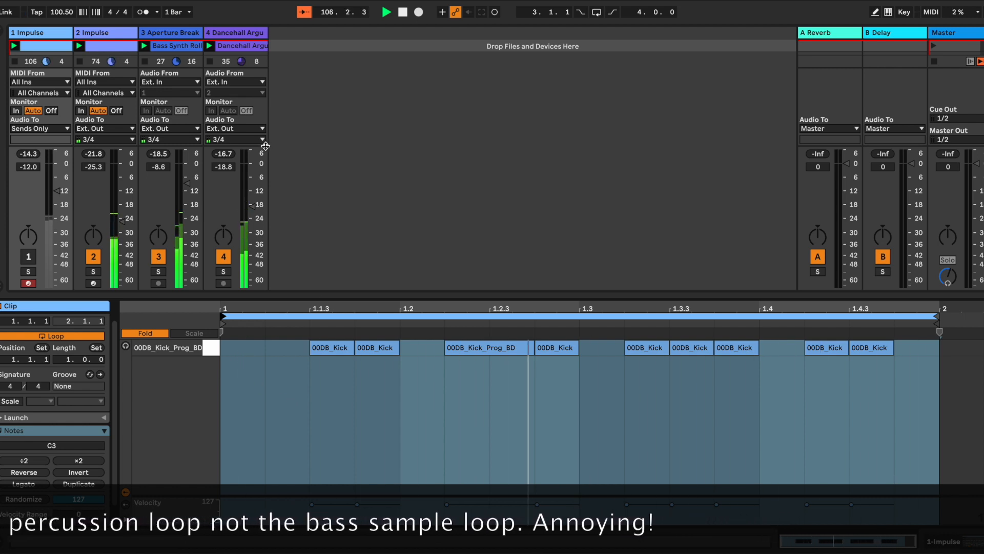
Lower the threshold of the Gate on track 3 to -11.1 dB.
{"action": "double_click", "coordinate": [178, 34]}
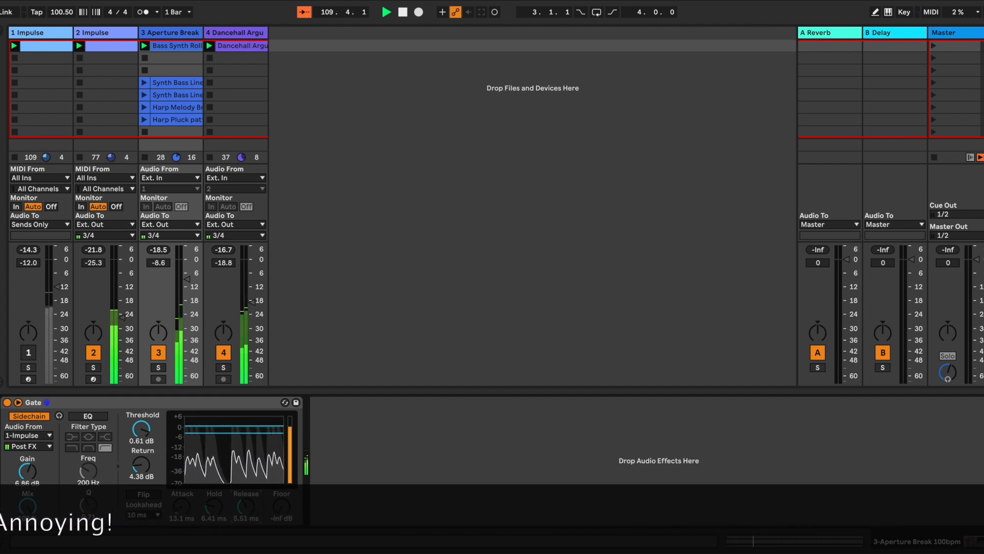
{"action": "left_click_drag", "start_coordinate": [143, 429], "coordinate": [143, 432]}
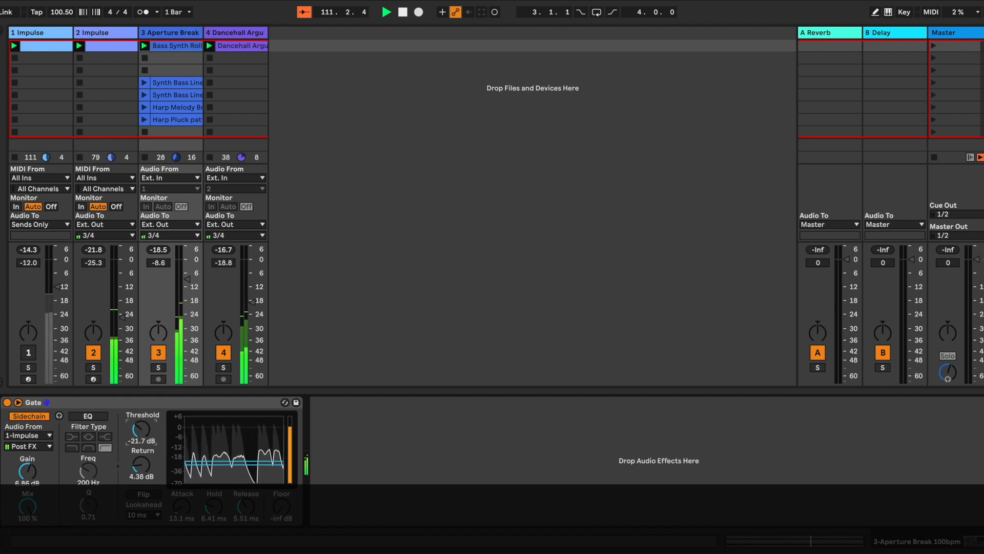
{"action": "left_click_drag", "start_coordinate": [143, 433], "coordinate": [142, 431]}
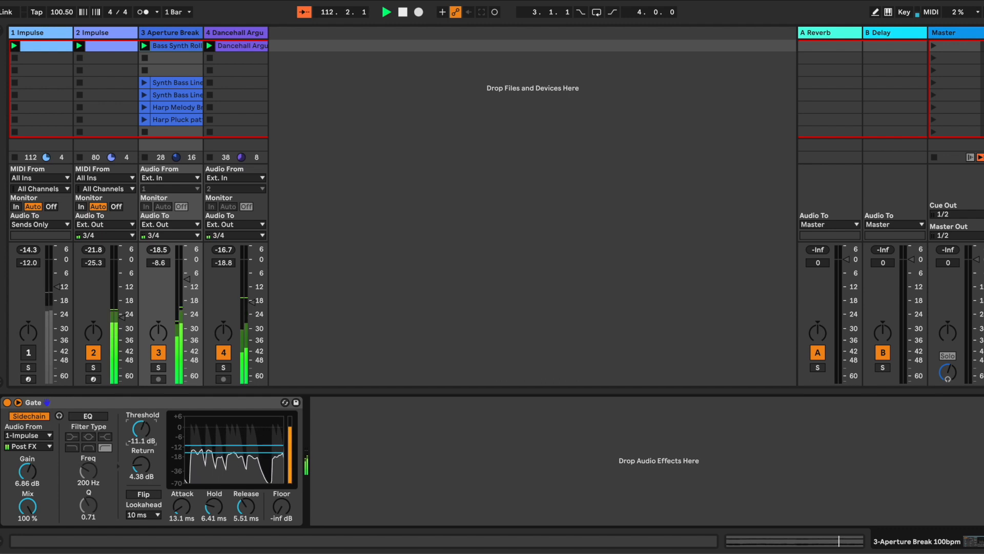